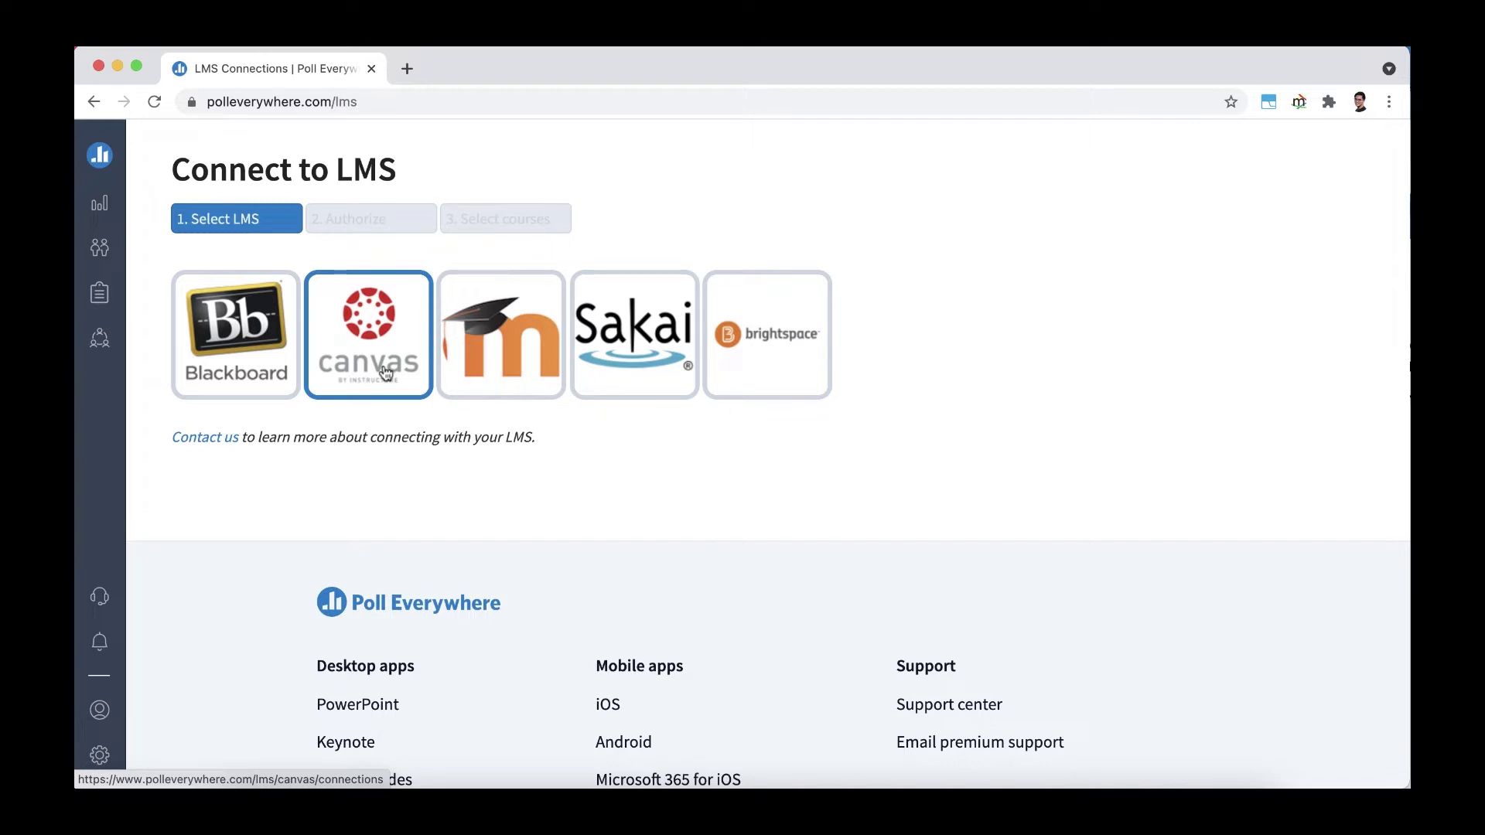
# Choose Canvas as the LMS and authorize Poll Everywhere through the institution's columbiasce.instructure.com login
pyautogui.click(327, 314)
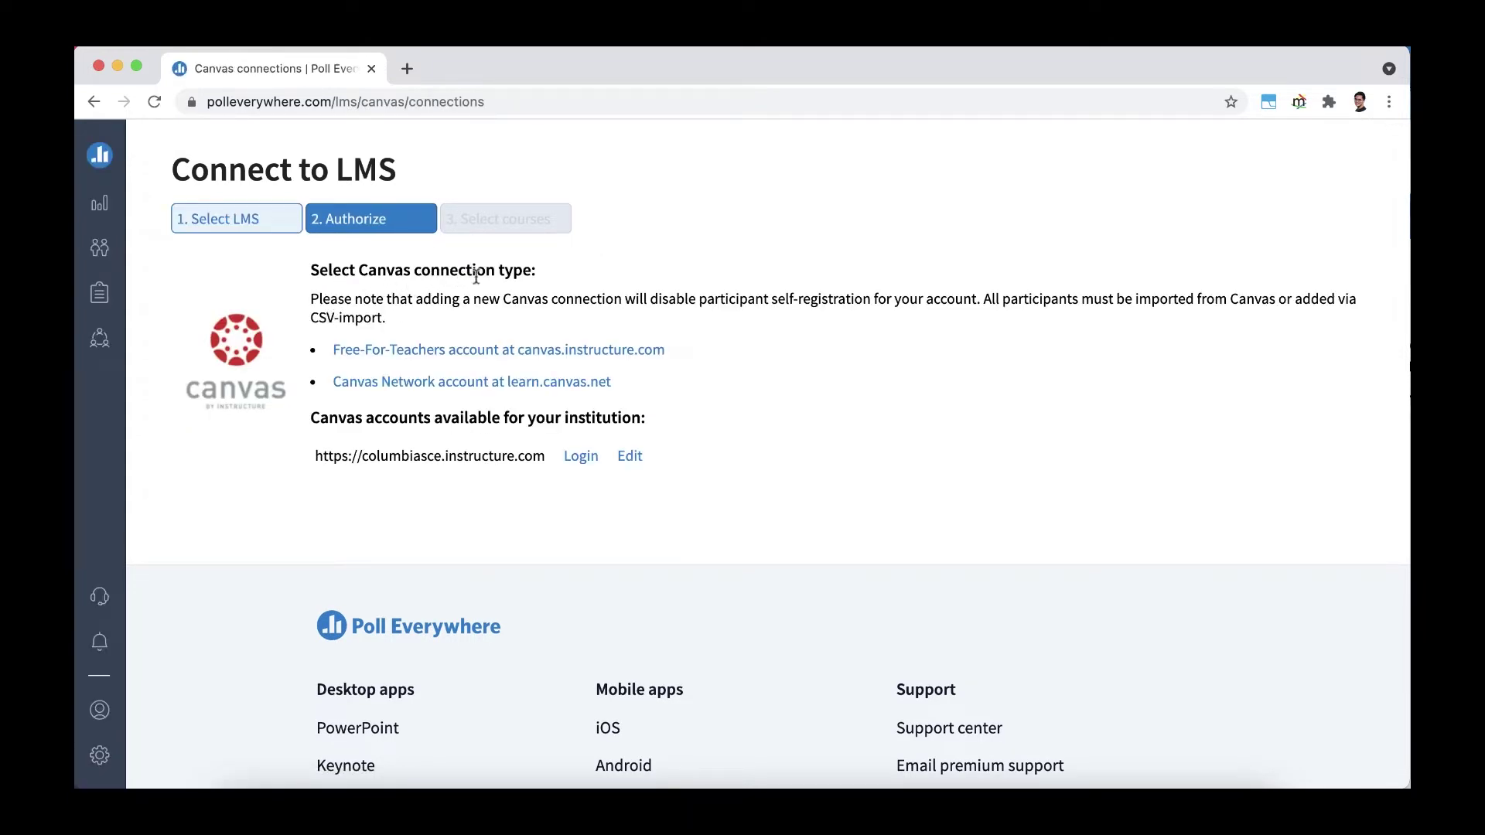
pyautogui.click(576, 461)
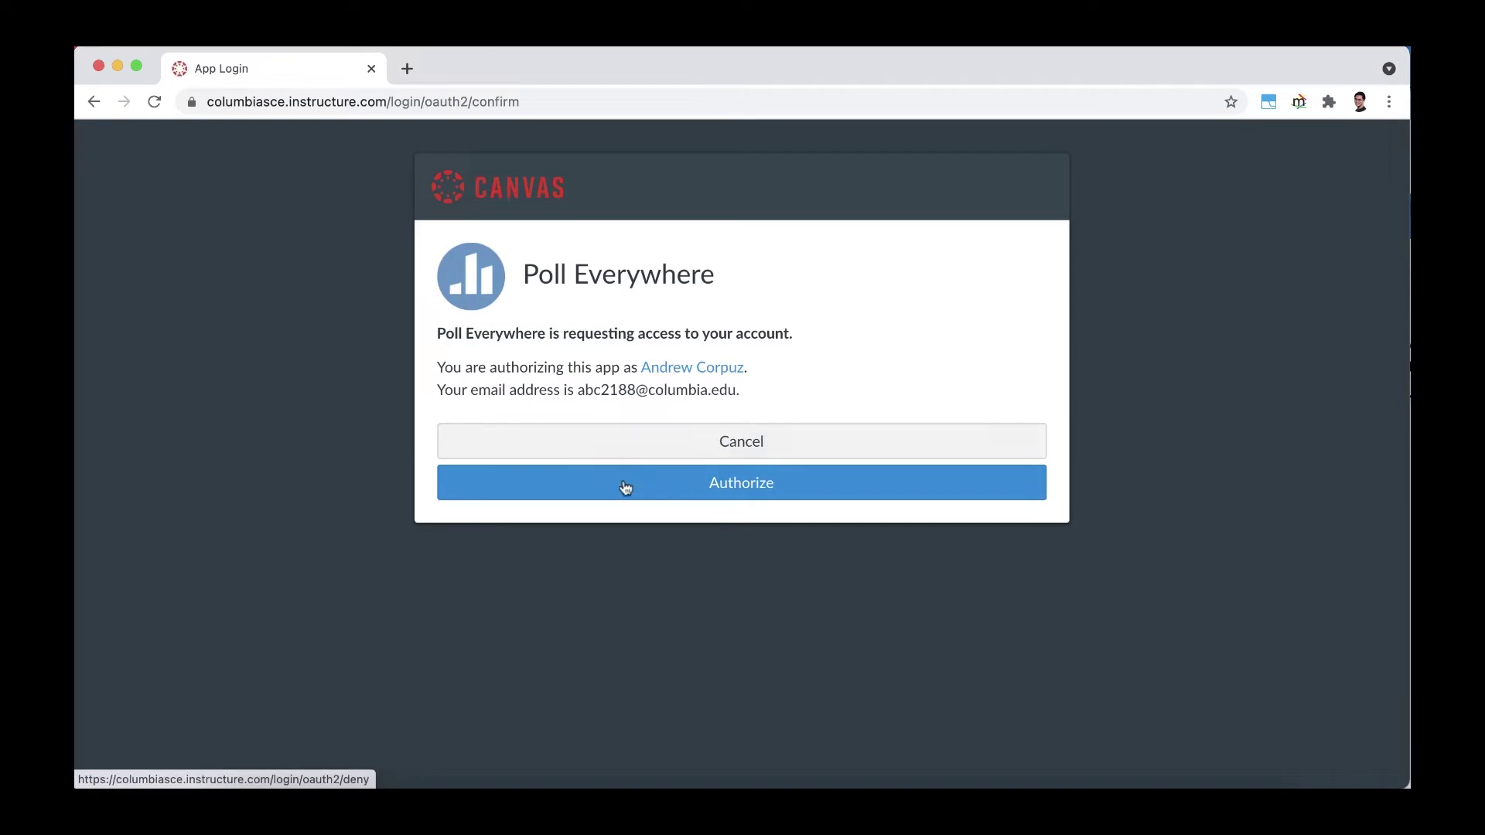
pyautogui.click(625, 490)
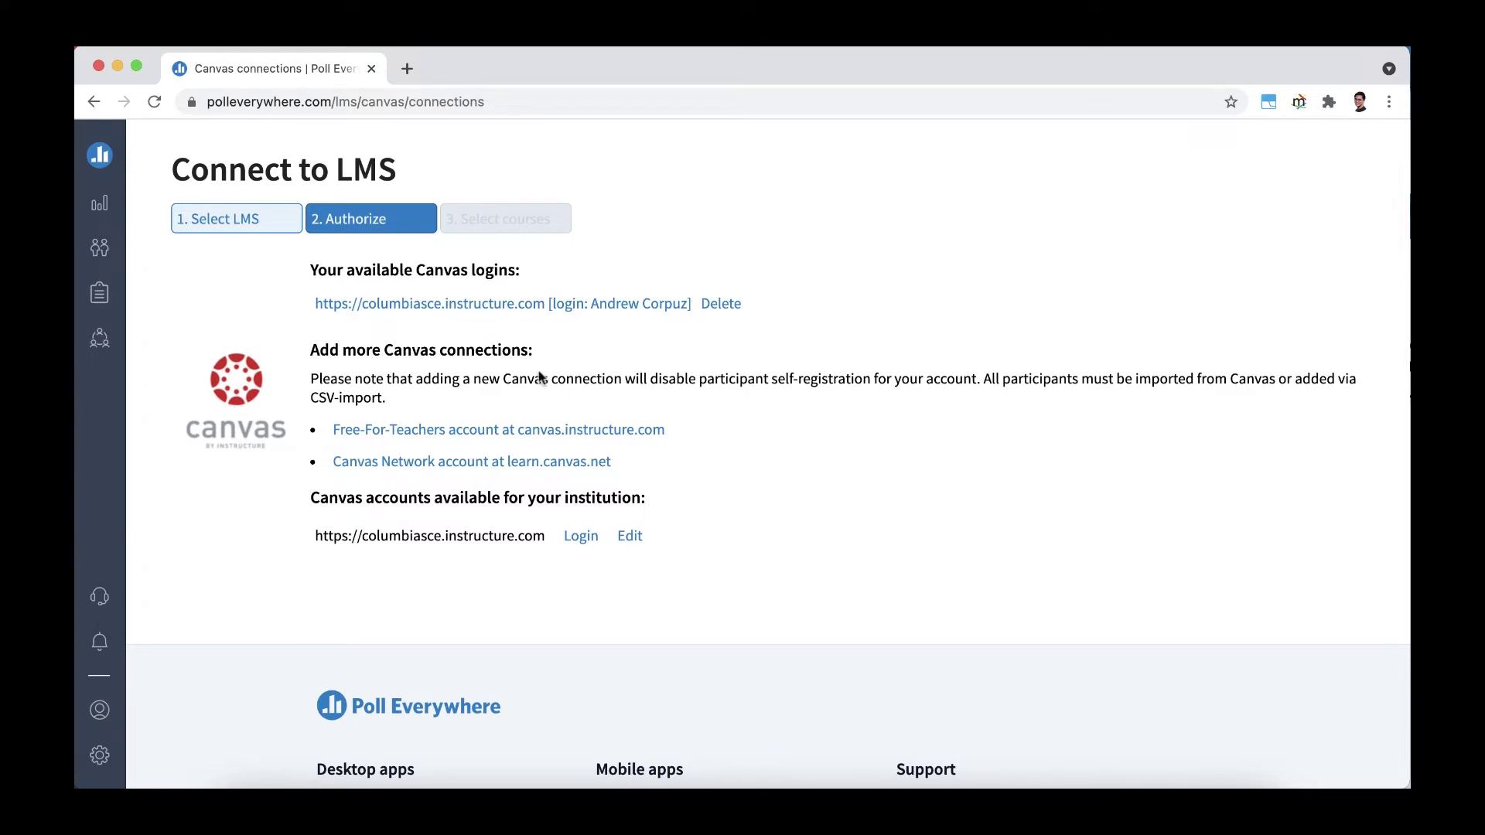
# Import the rosters of the two personal sandbox courses, one of them named after the presenter, through the authorized Canvas login
pyautogui.click(479, 310)
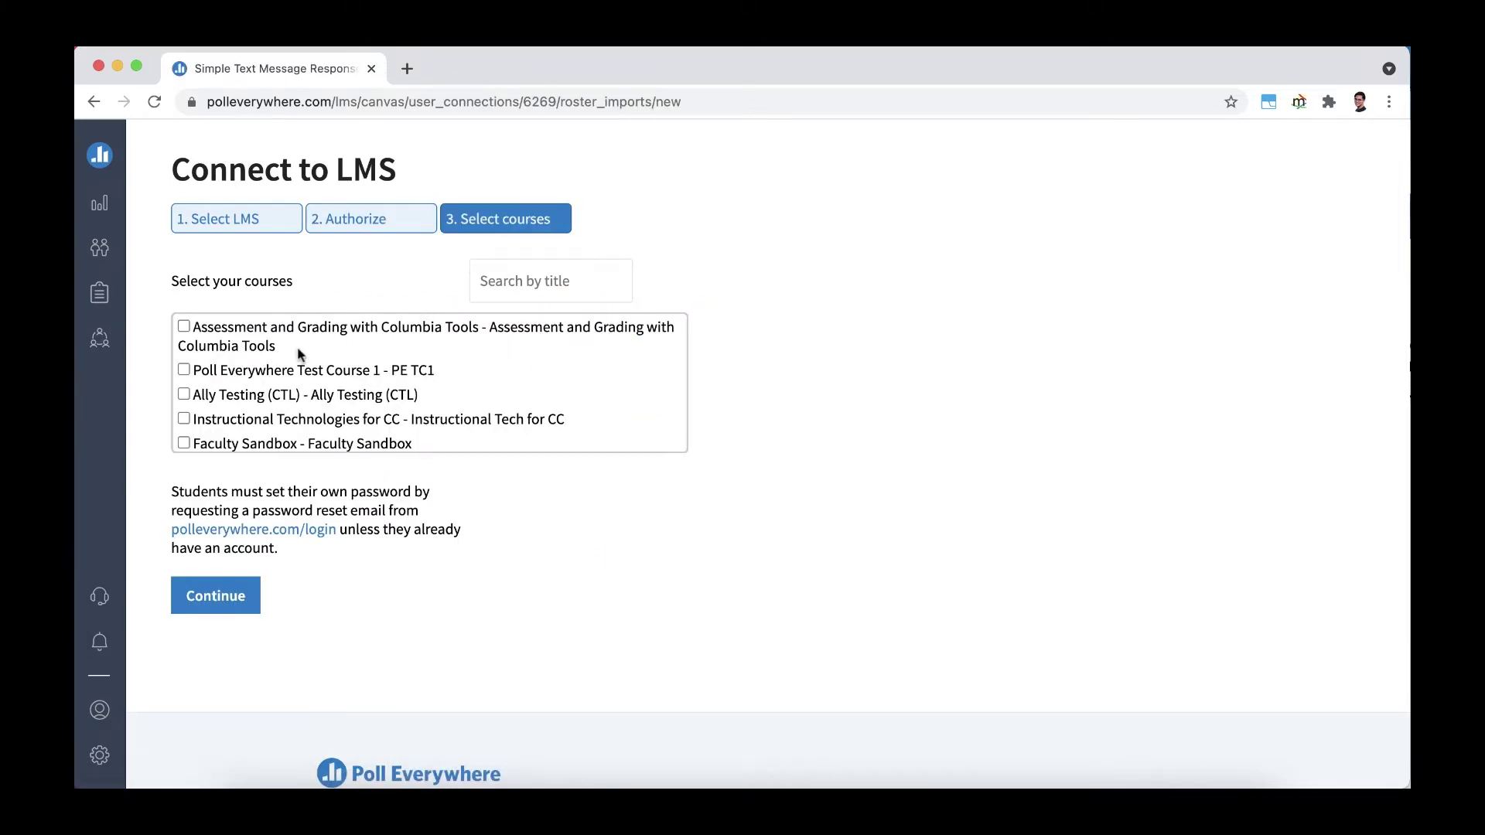
pyautogui.scroll(-5, 255, 356)
pyautogui.click(184, 408)
pyautogui.scroll(4, 202, 399)
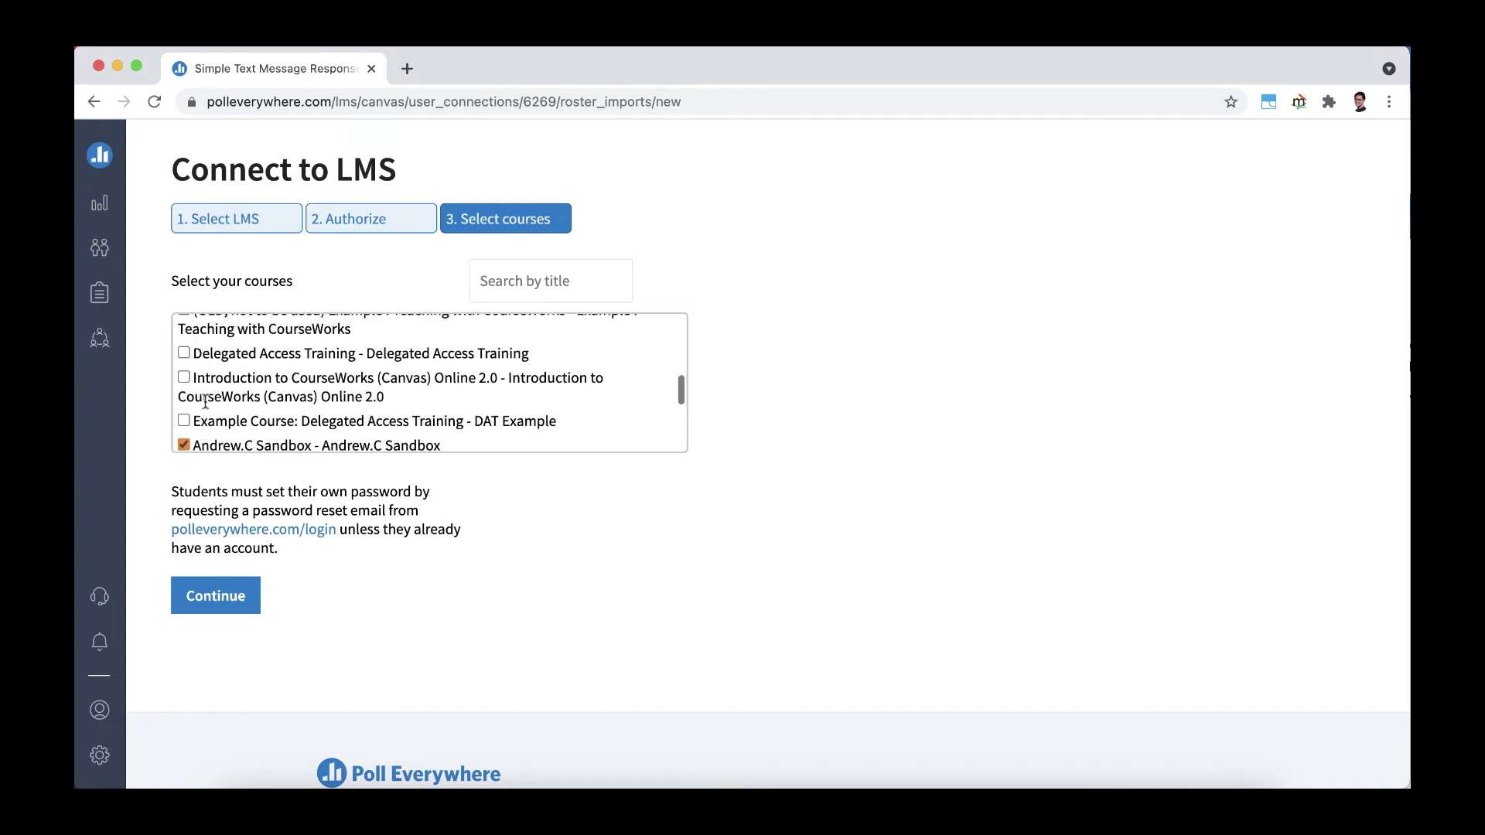
pyautogui.click(184, 390)
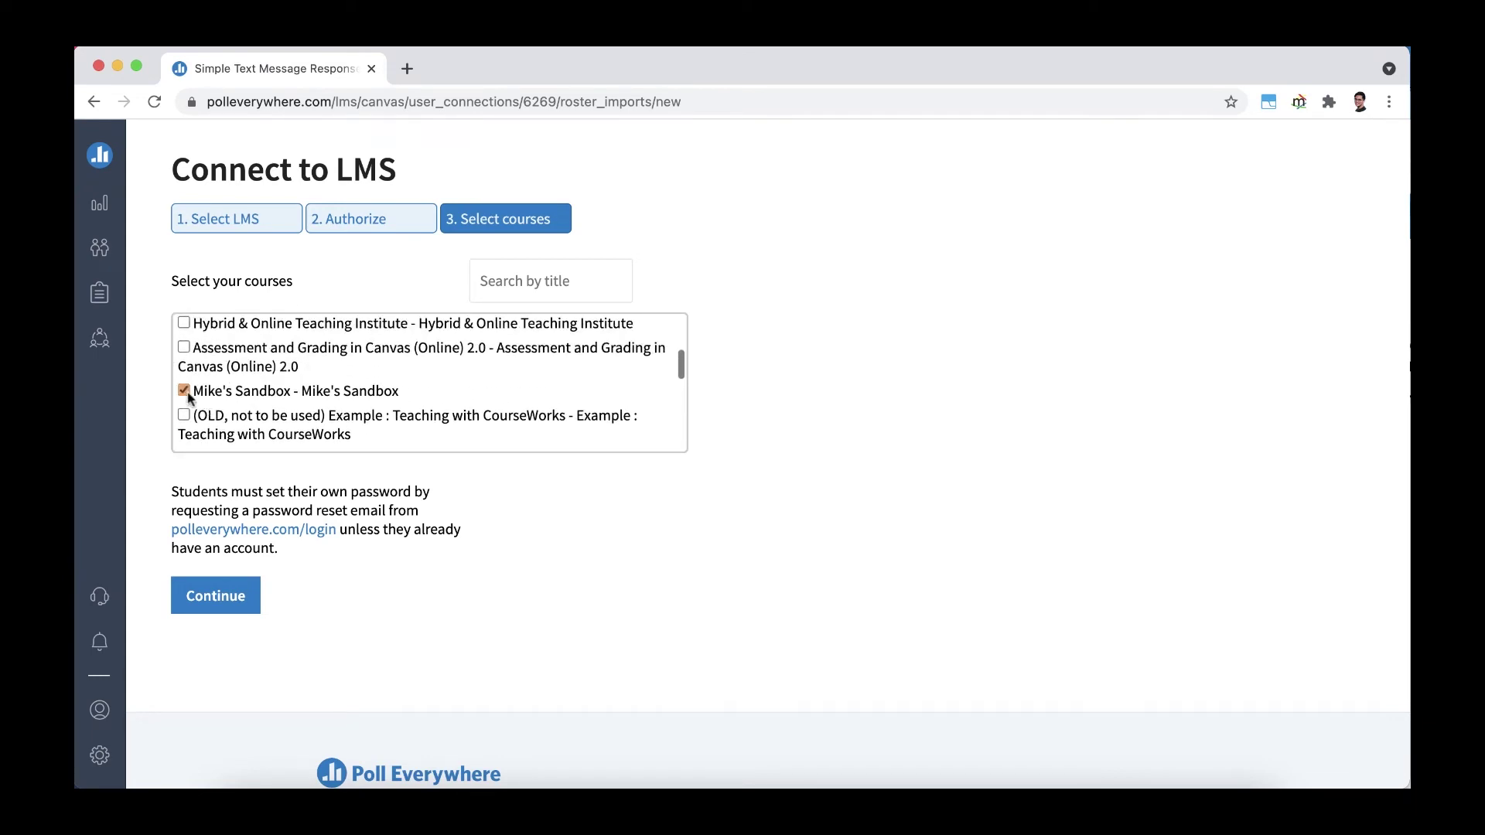
pyautogui.click(202, 598)
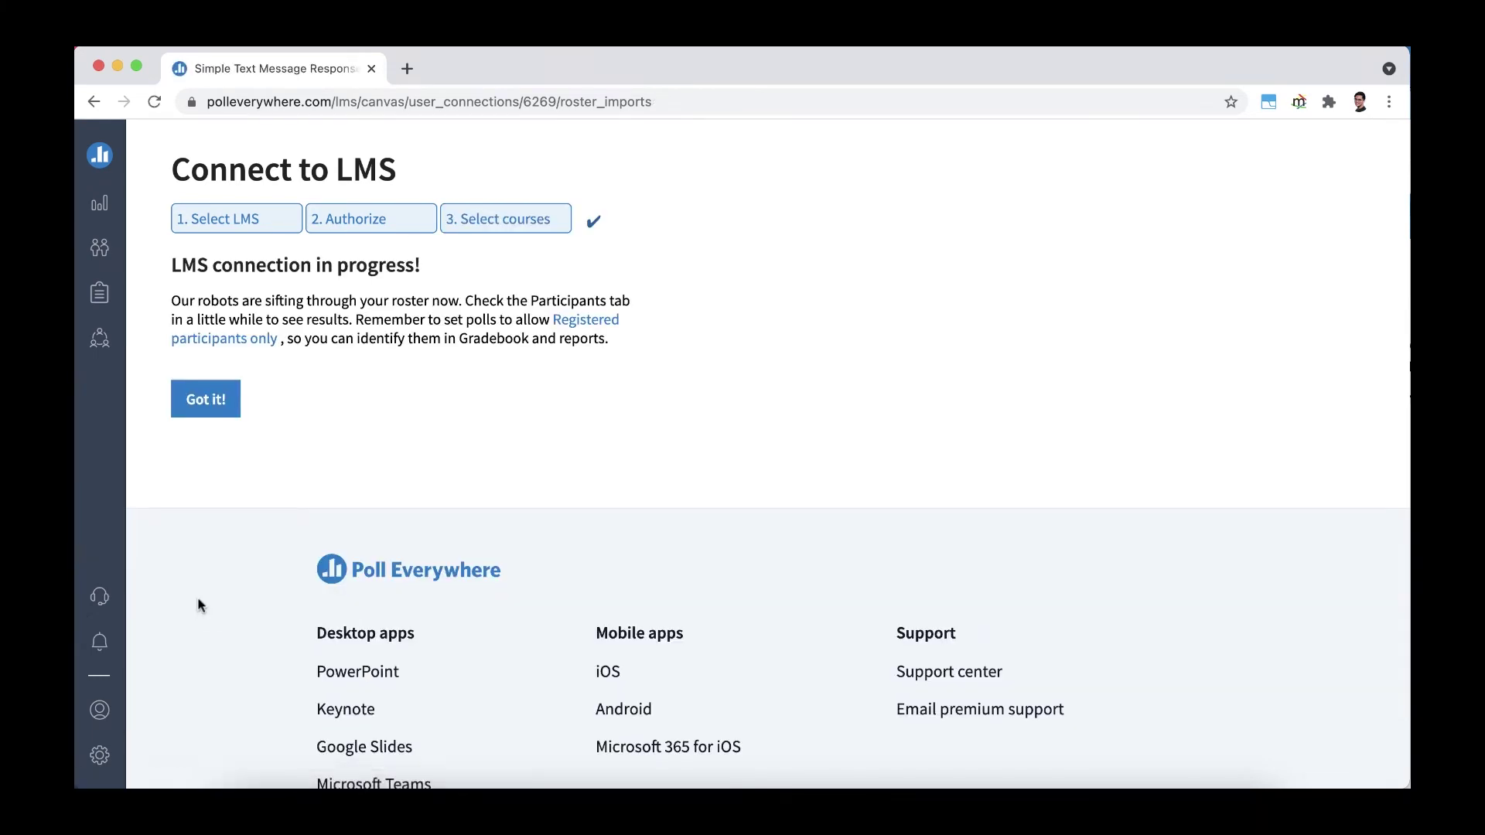
pyautogui.click(216, 410)
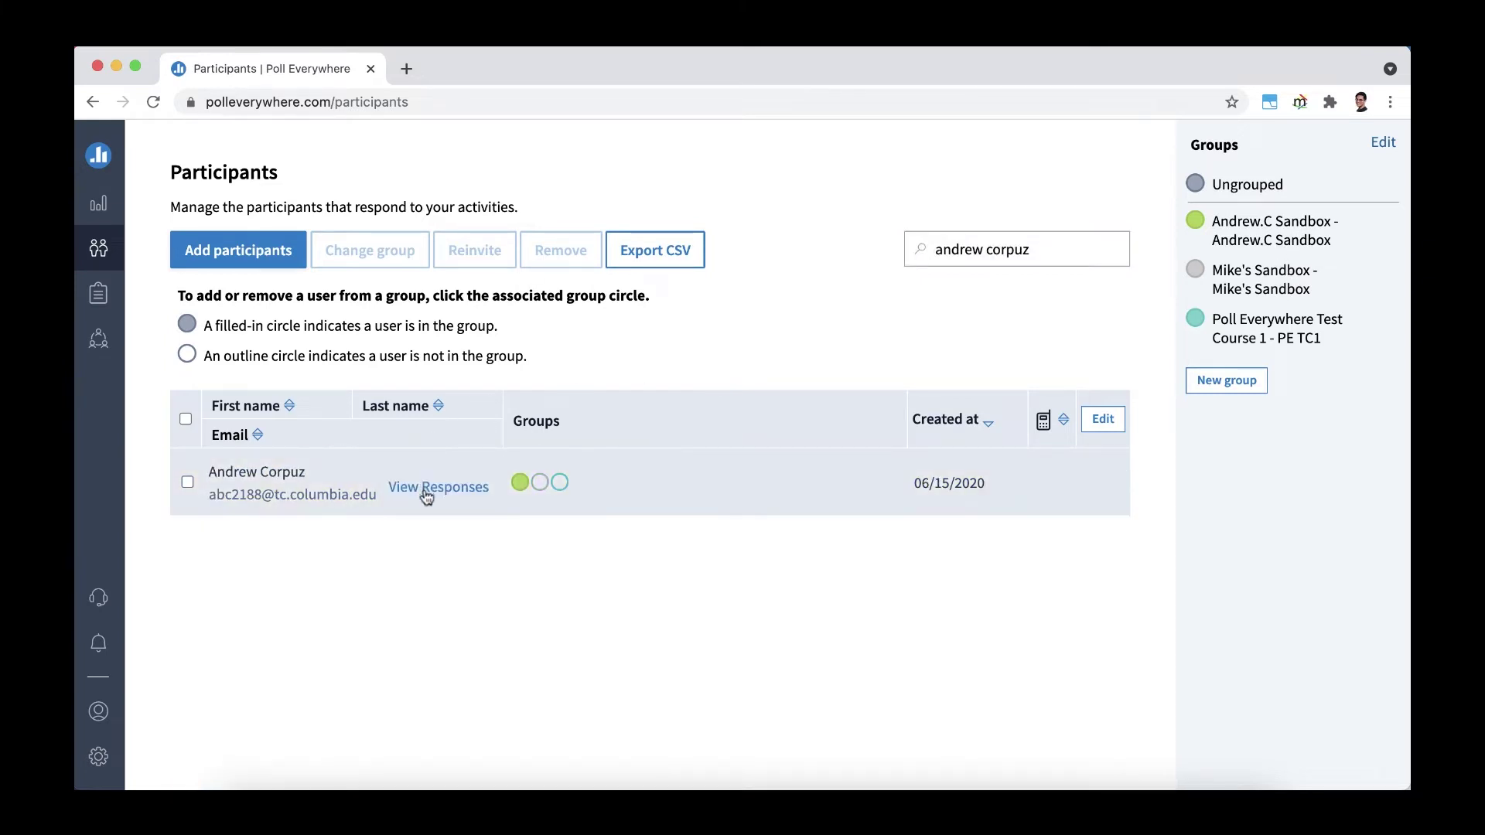
pyautogui.click(427, 487)
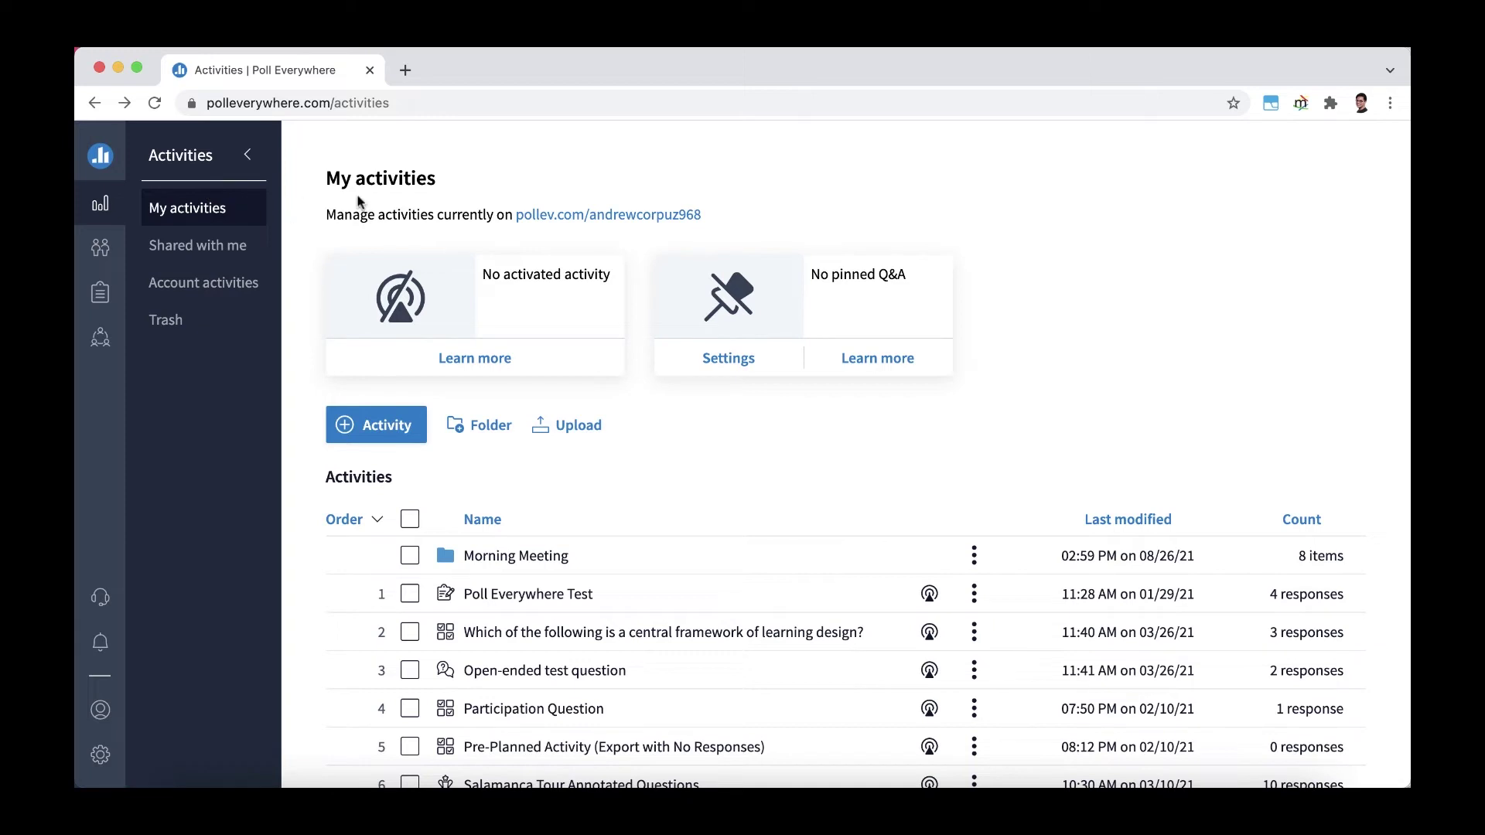
# Create a Gradebook report from Poll Everywhere Test, the multiple-choice question on the central framework of learning design, and Open-ended test question
pyautogui.scroll(-3, 410, 433)
pyautogui.click(410, 491)
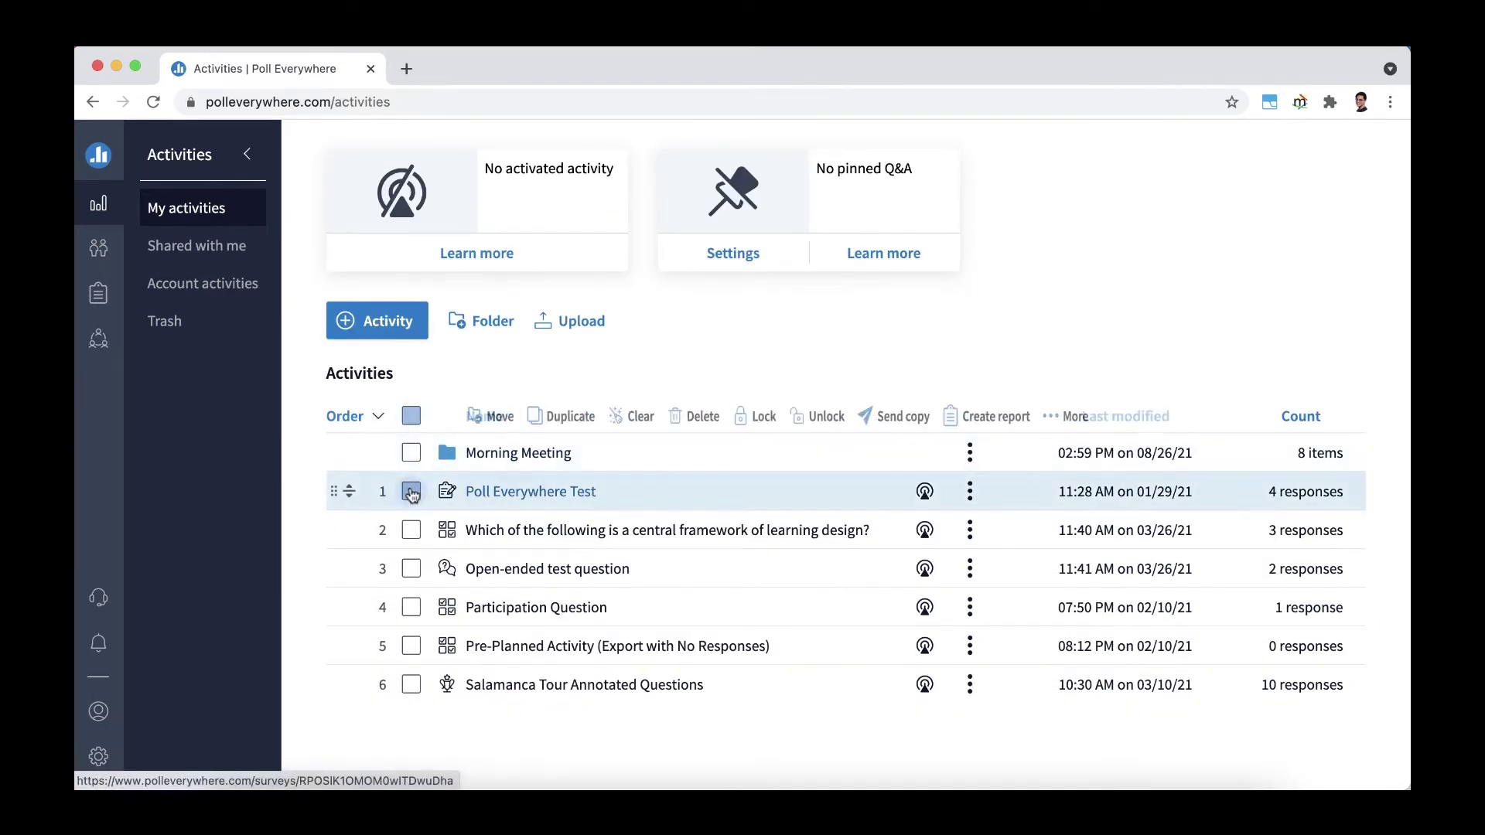
pyautogui.click(411, 530)
pyautogui.click(410, 568)
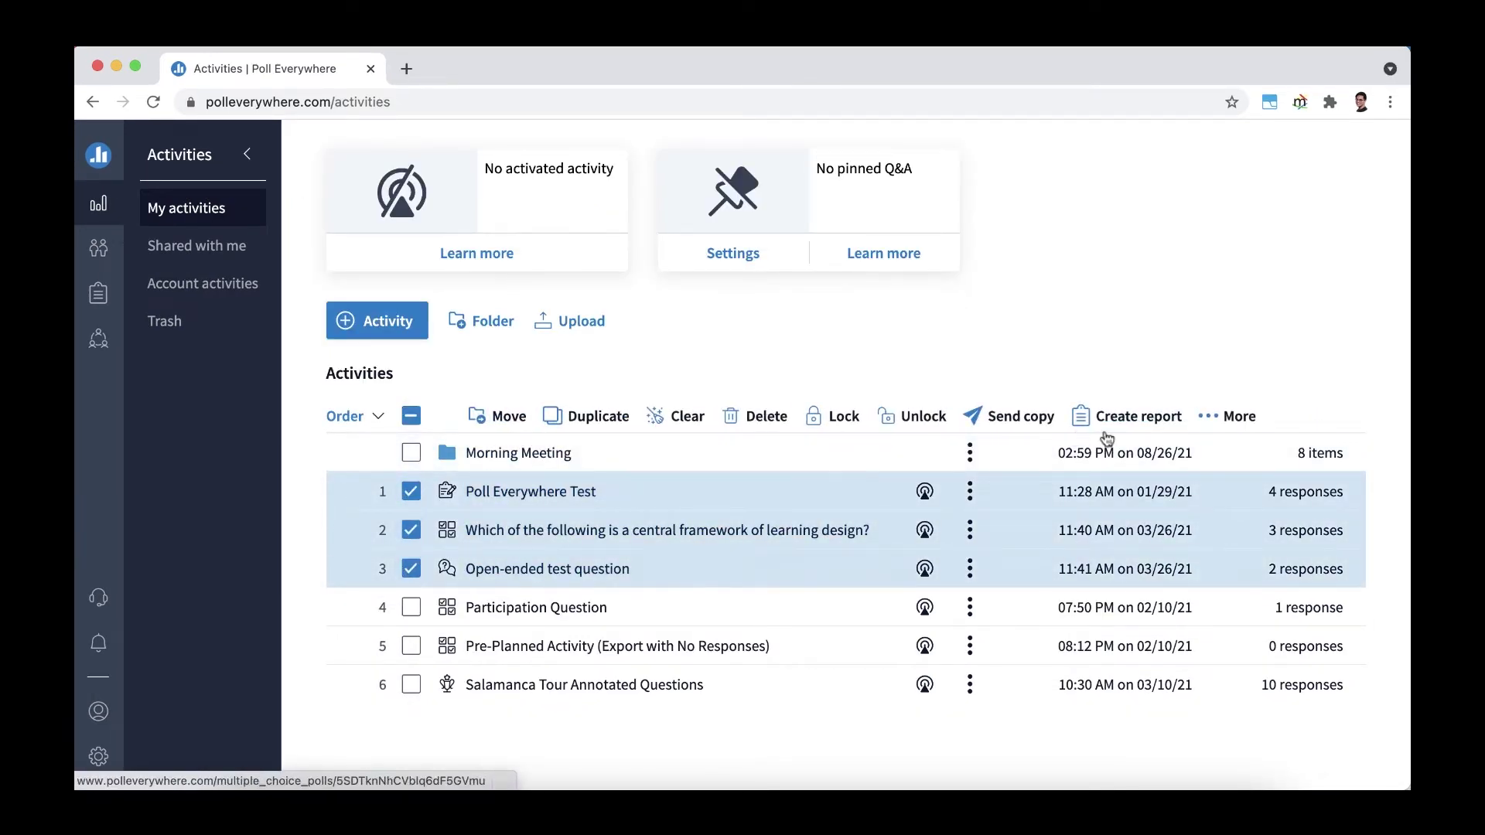
pyautogui.click(1166, 418)
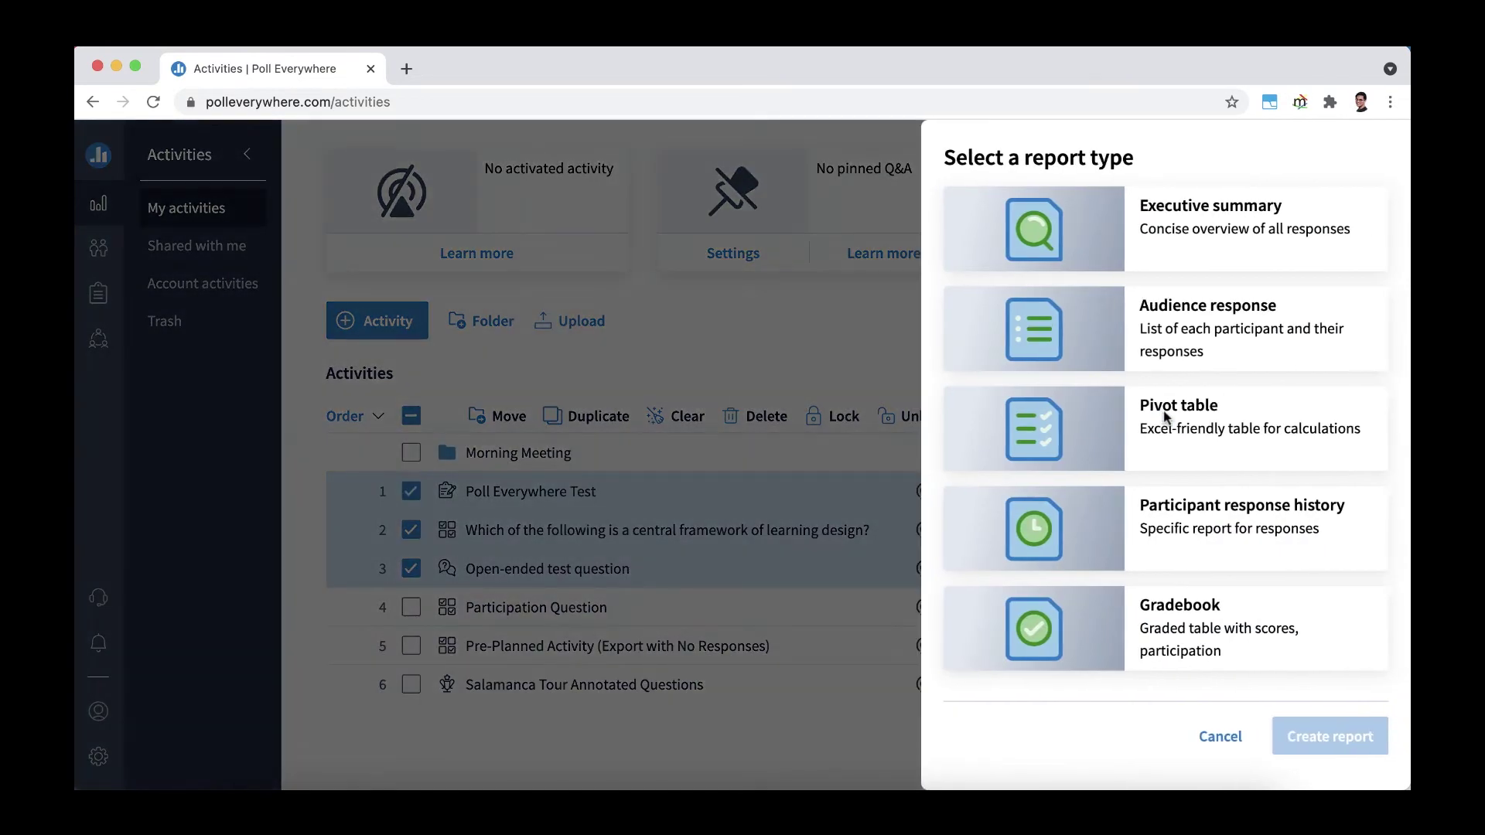
pyautogui.click(1247, 647)
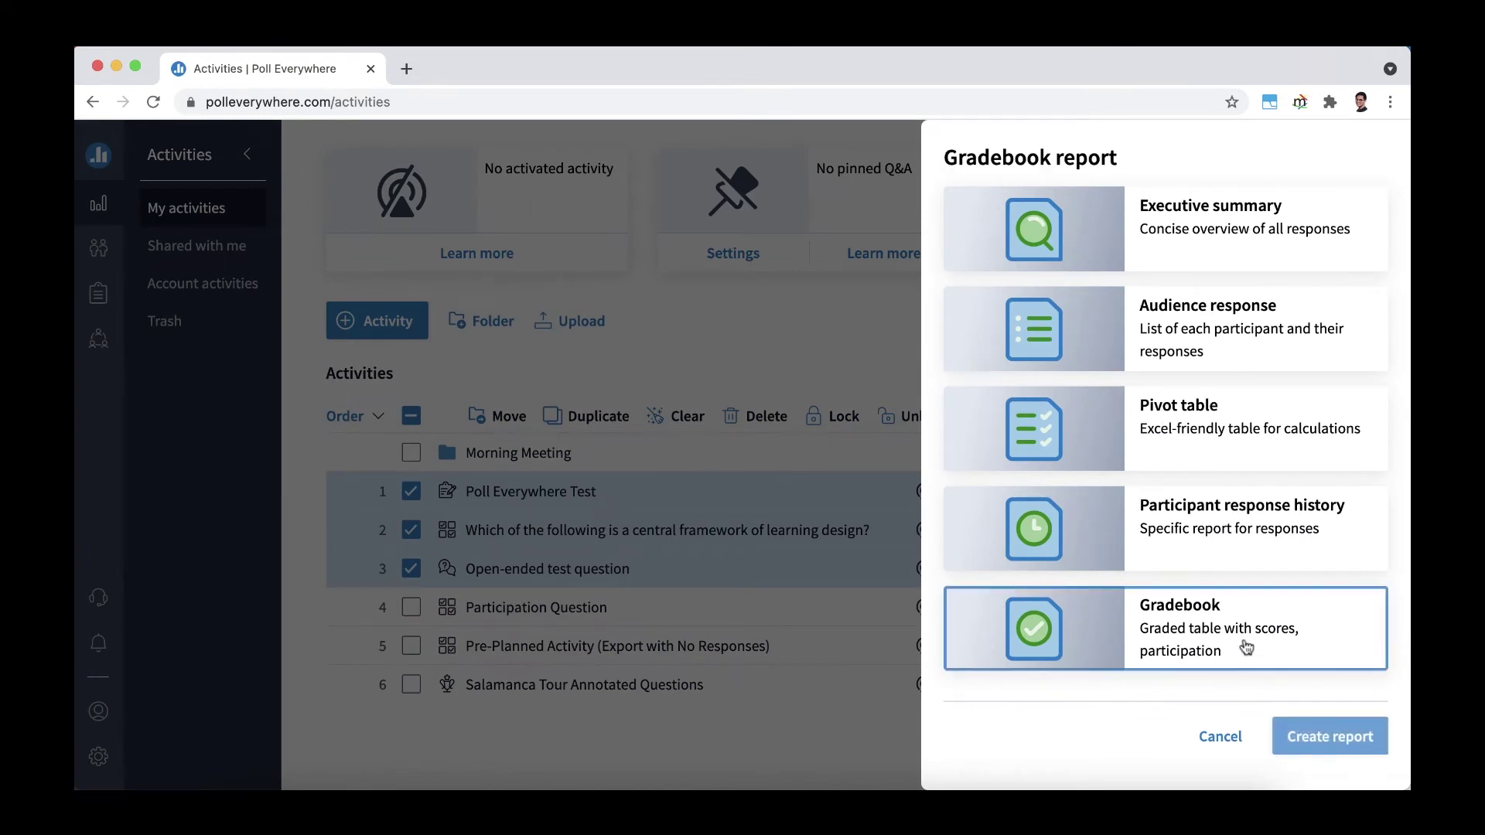
pyautogui.click(1312, 737)
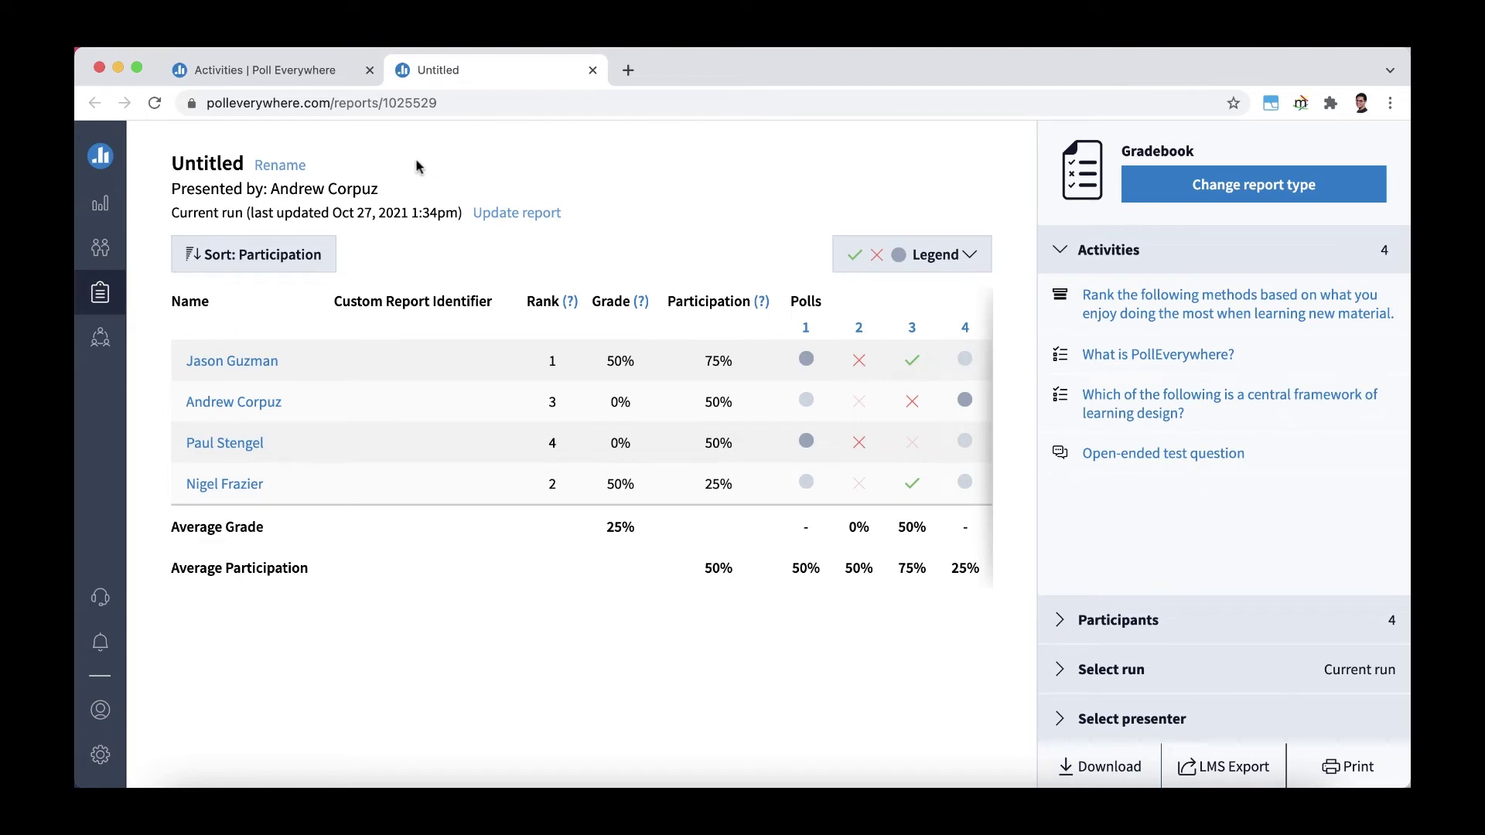
# Rename the gradebook report as Sample Report 1
pyautogui.click(290, 167)
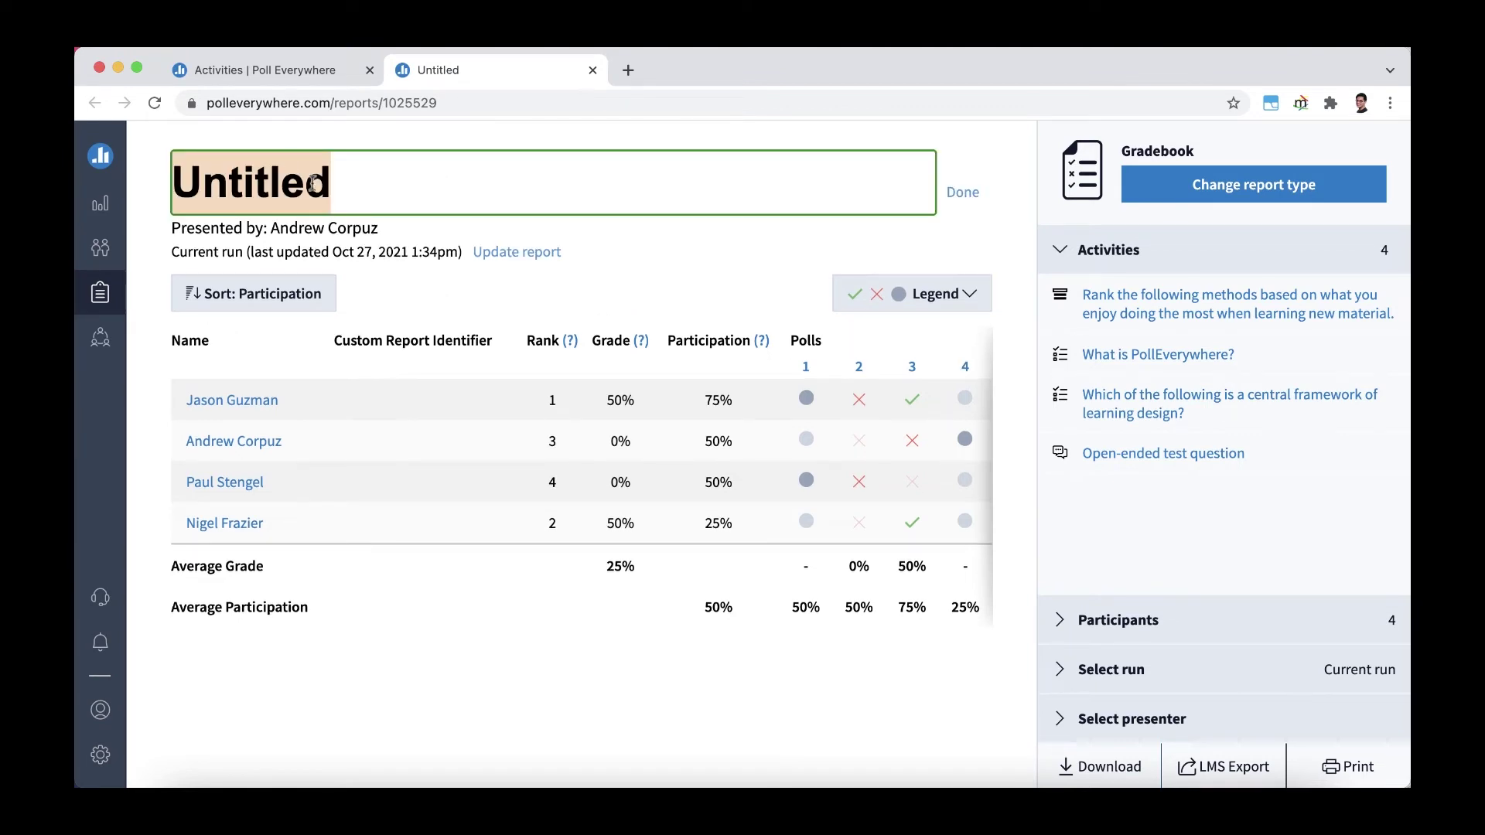
pyautogui.write('Sample Report 1')
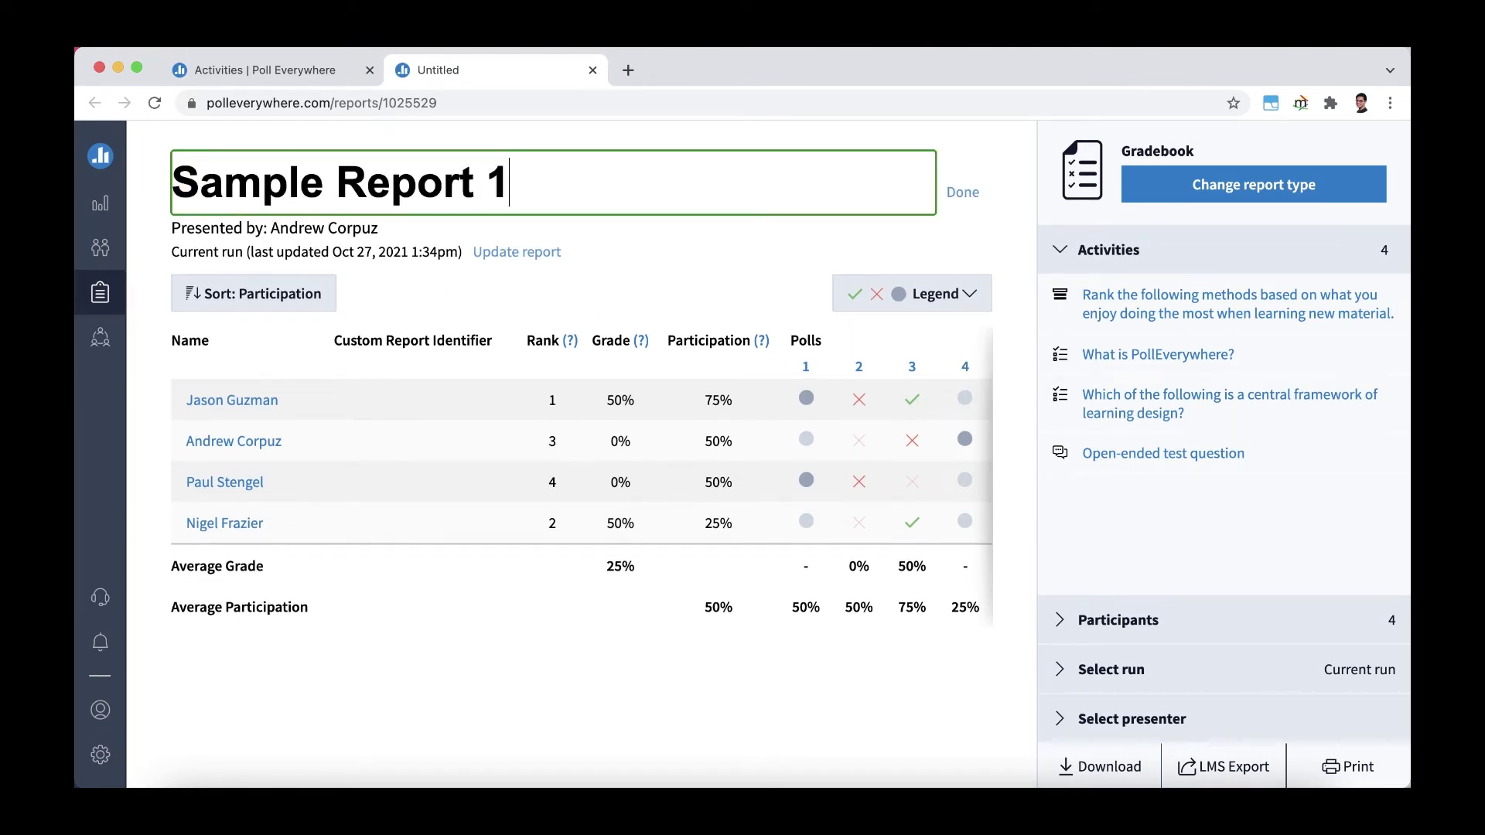
pyautogui.press('Return')
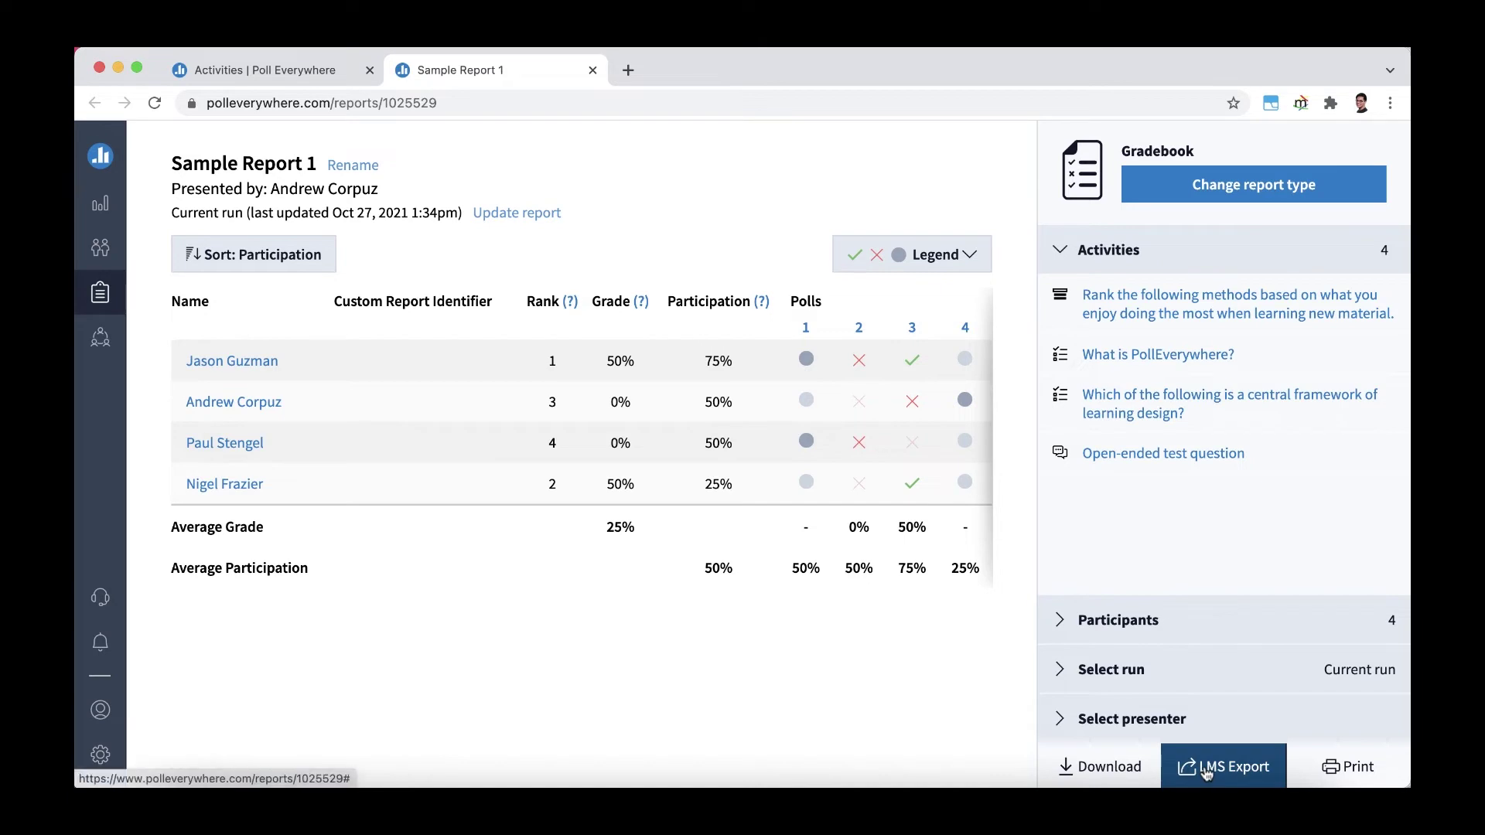
# Export the report's grades as percentages to the sandbox course named after the presenter in the LMS
pyautogui.click(1206, 769)
pyautogui.click(820, 450)
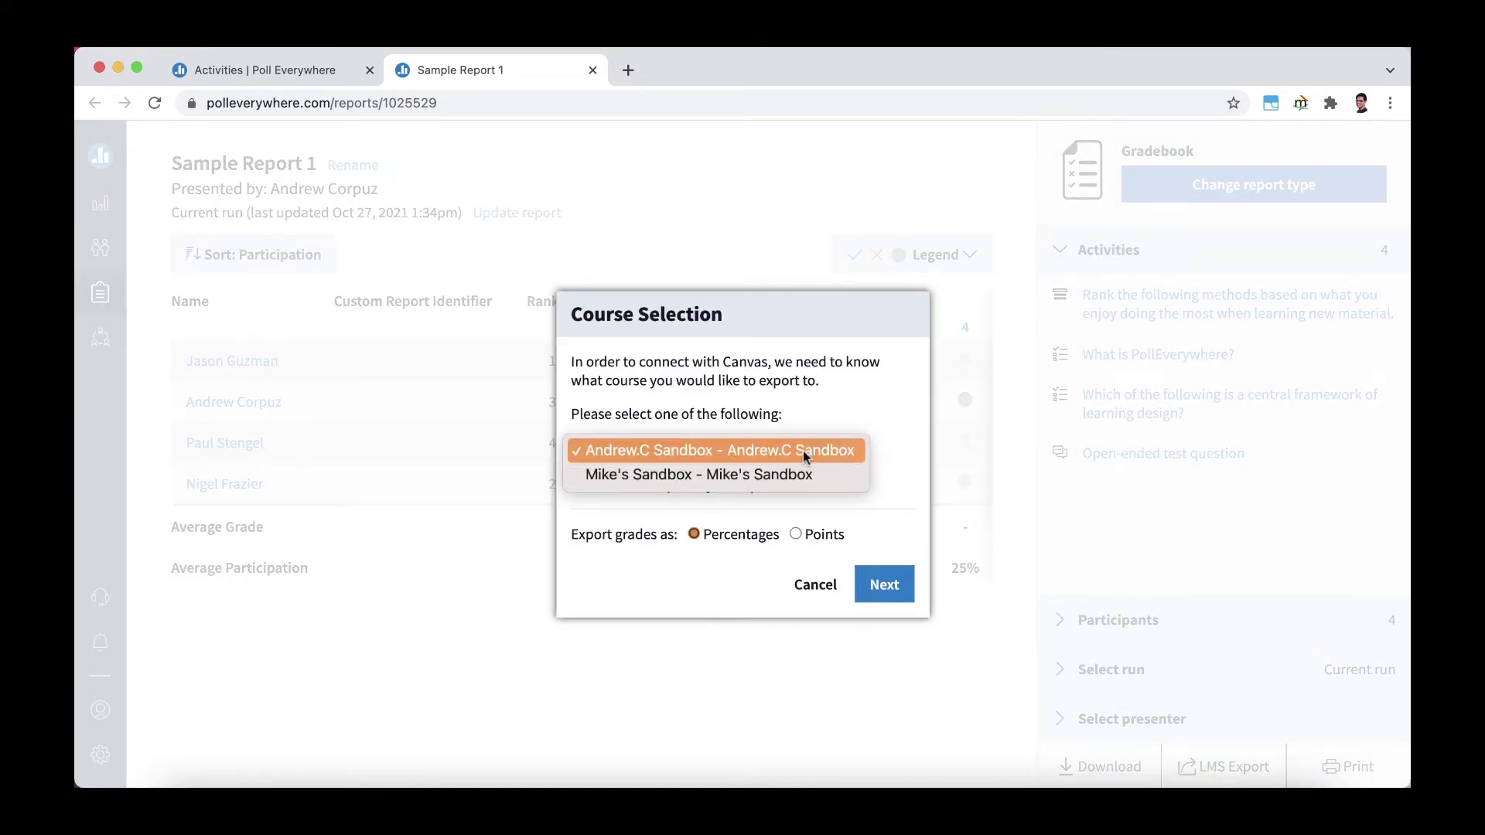
pyautogui.click(804, 450)
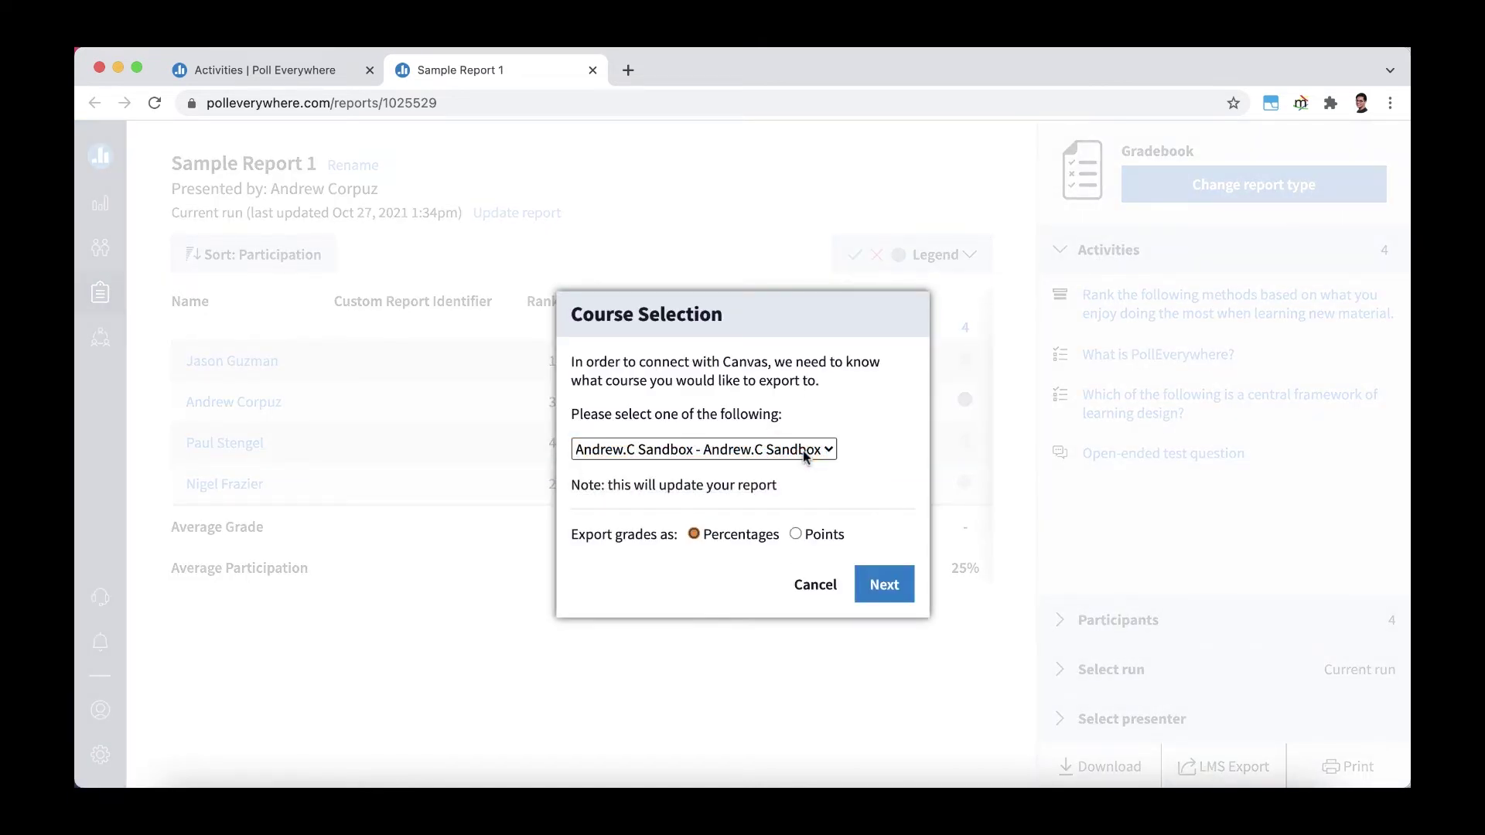
pyautogui.click(796, 534)
pyautogui.click(693, 533)
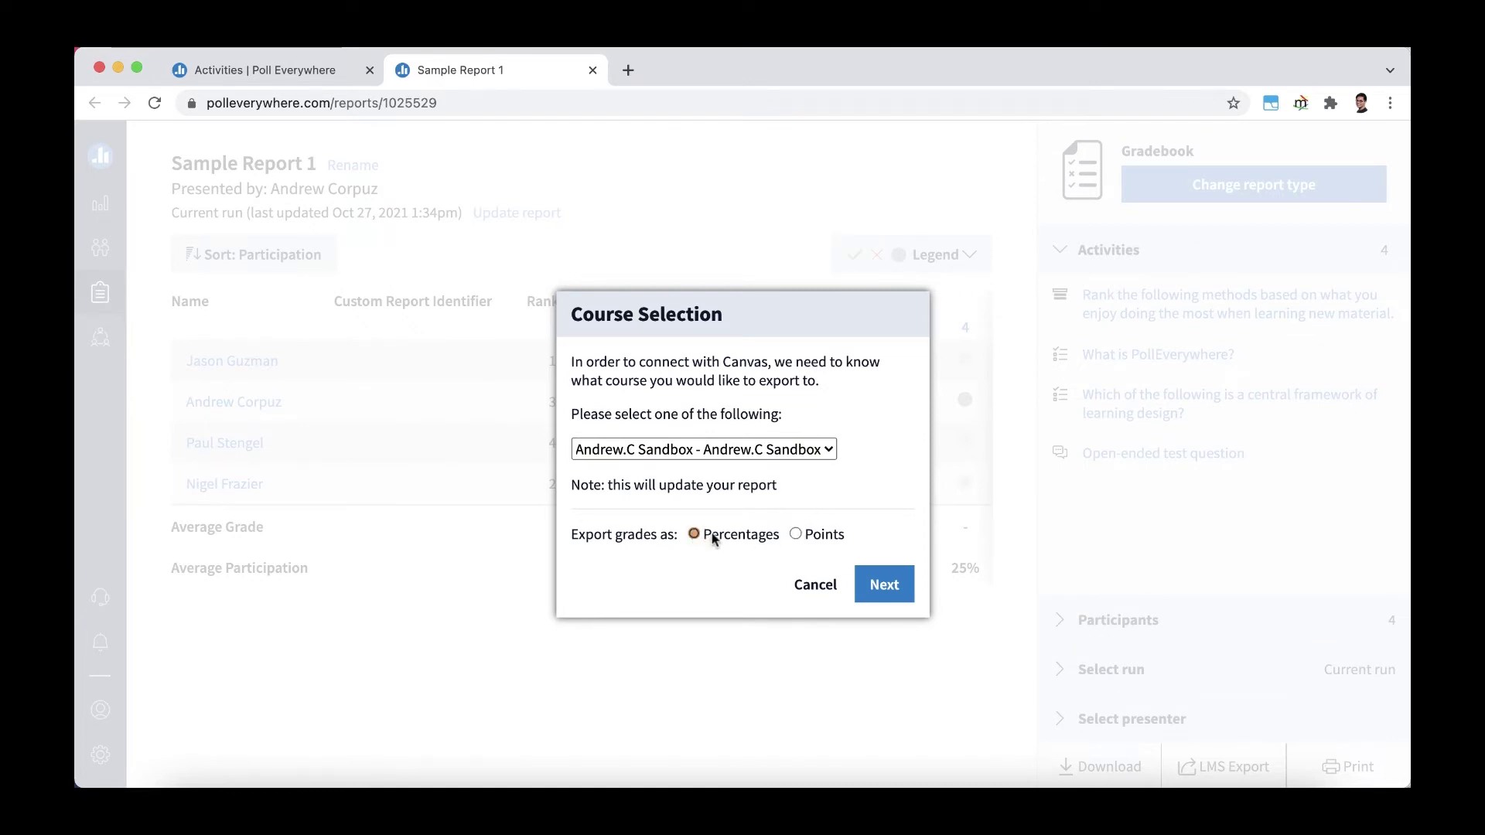
pyautogui.click(872, 582)
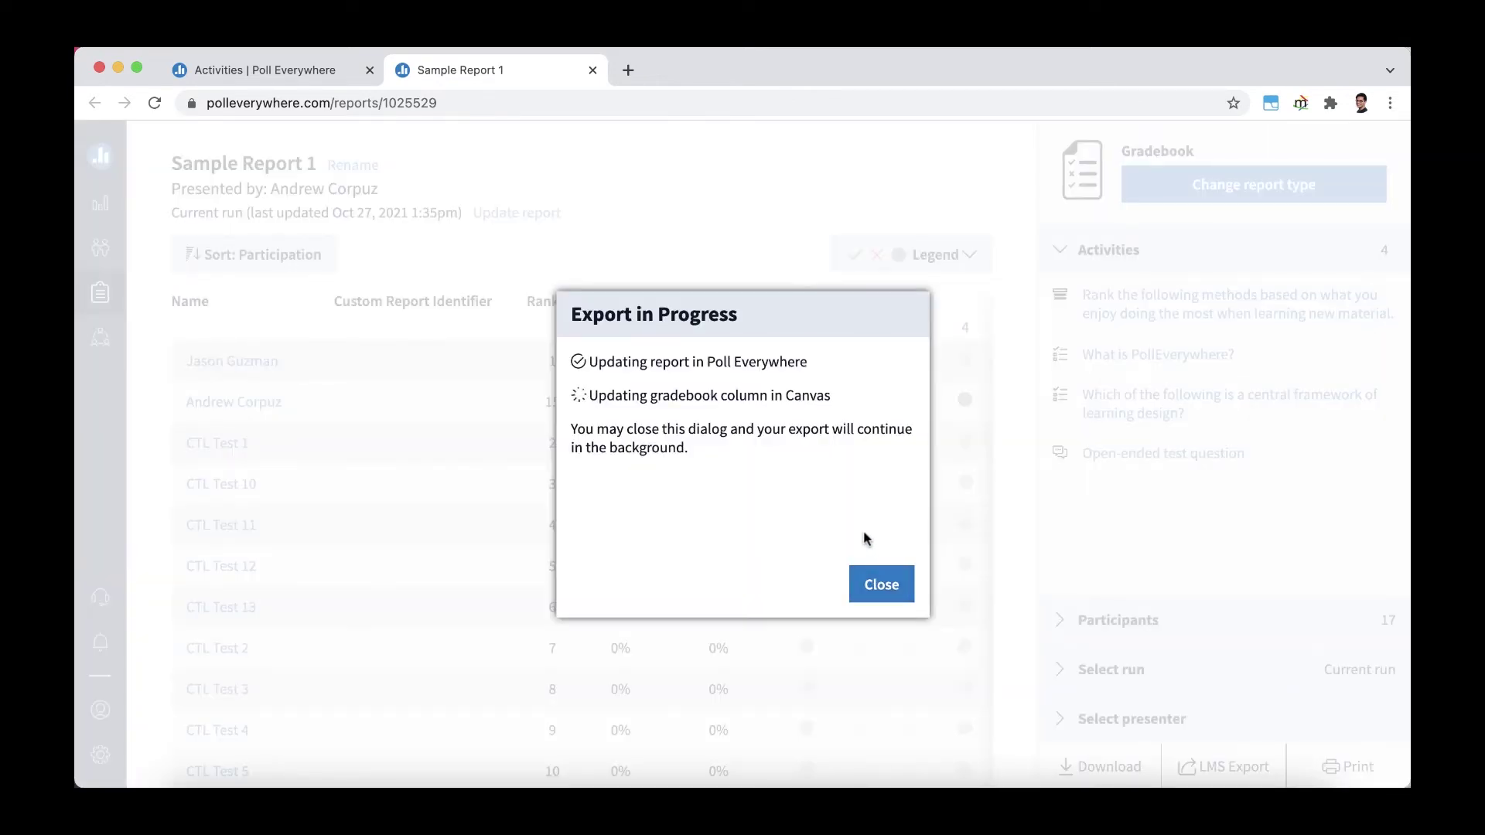
pyautogui.click(889, 585)
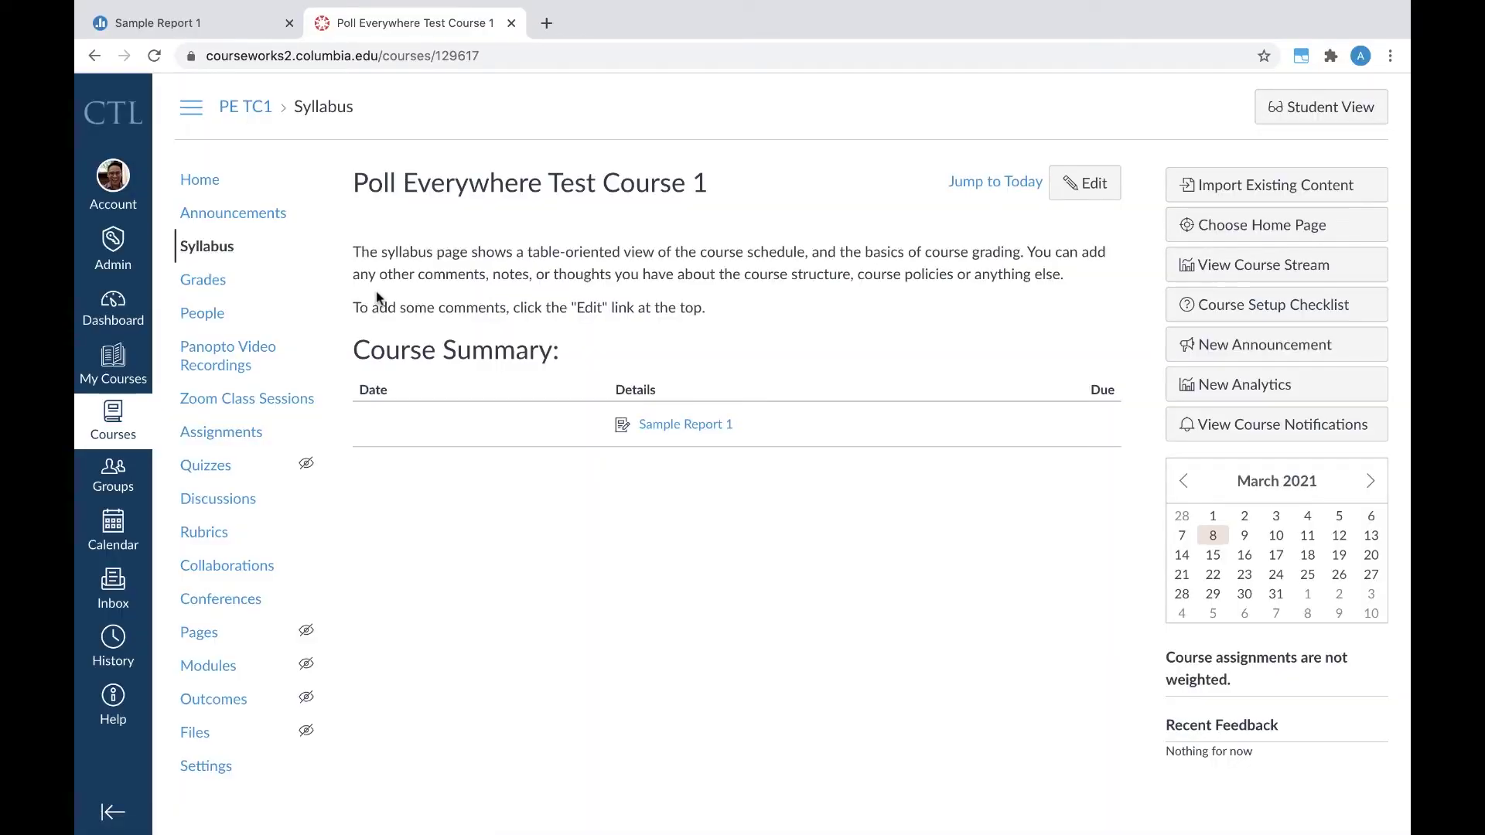
# Check the assignments list of Poll Everywhere Test Course 1 in Canvas for Sample Report 1 and return to the Poll Everywhere report
pyautogui.click(200, 286)
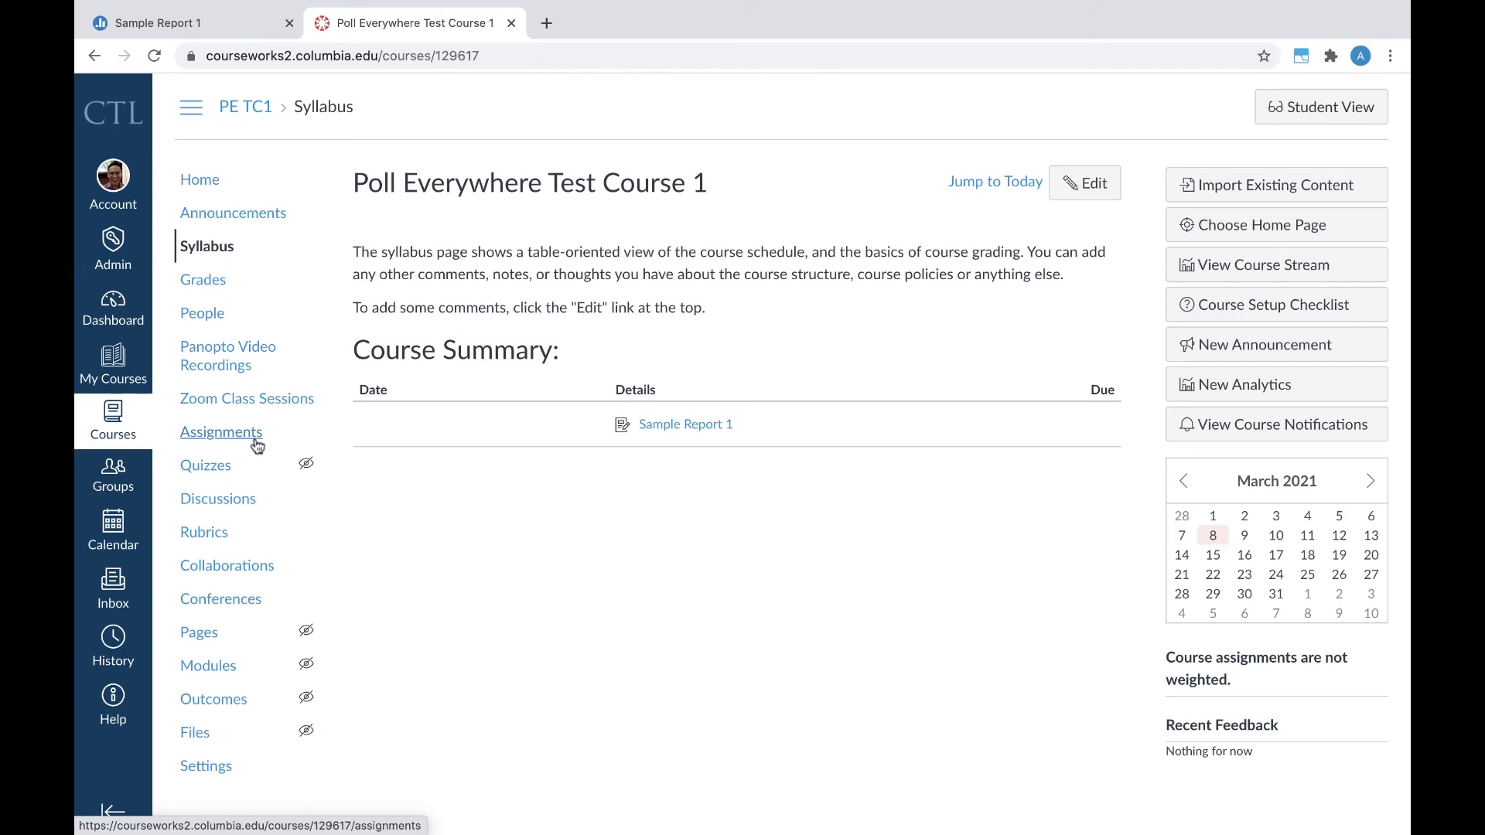
pyautogui.click(222, 432)
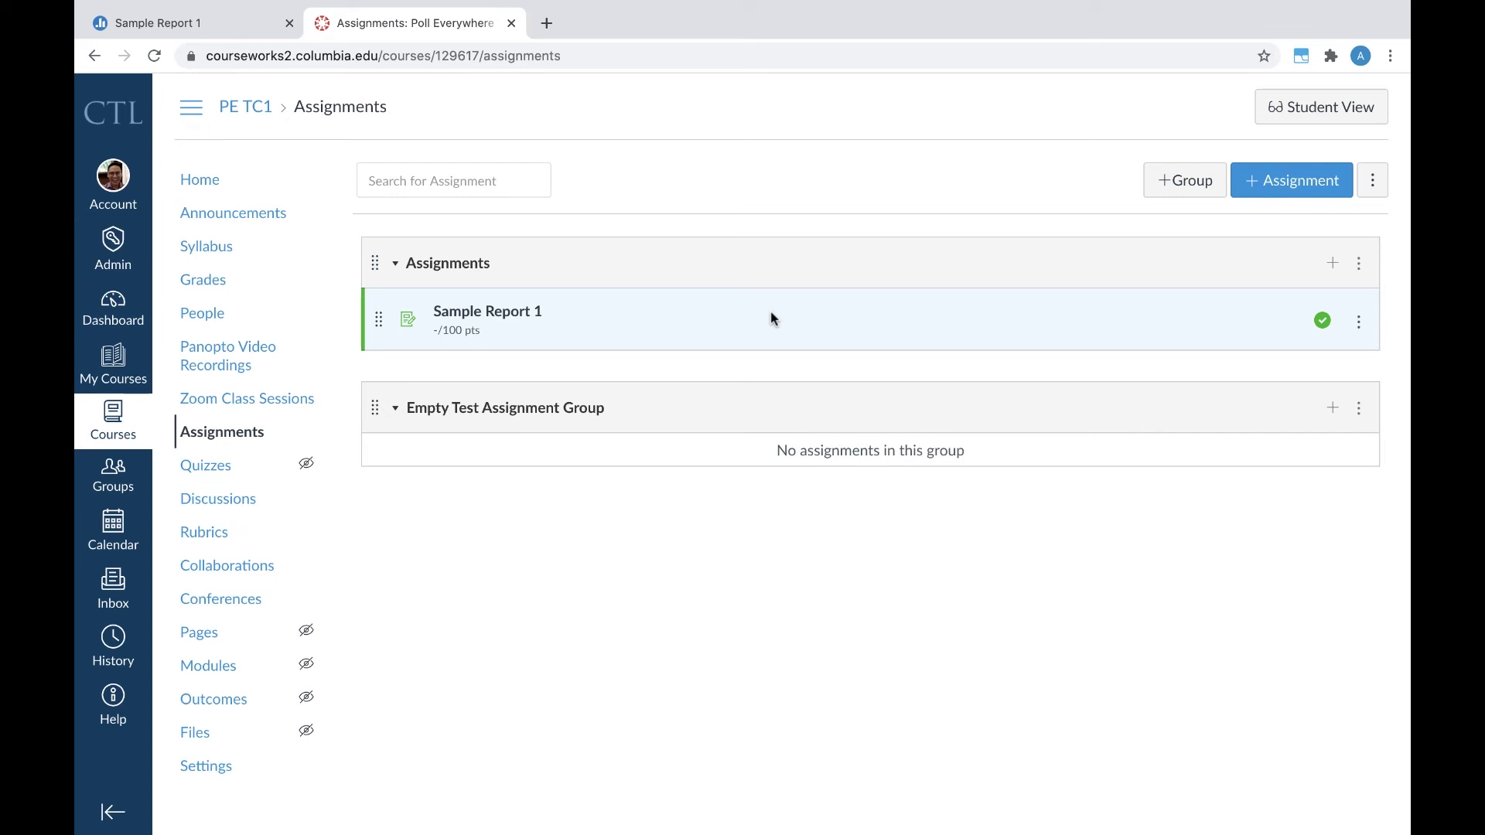
pyautogui.press('super+w')
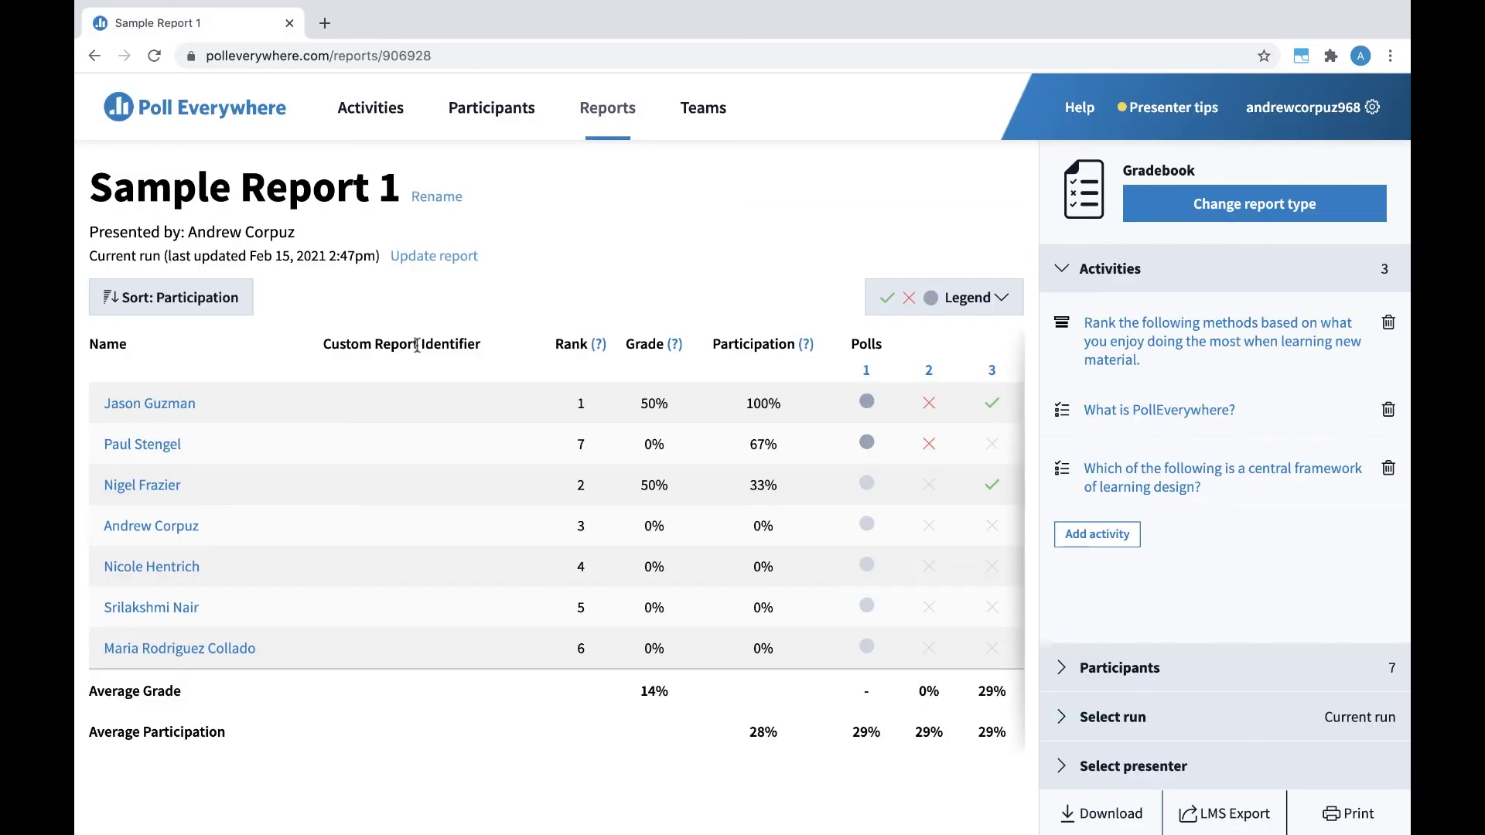